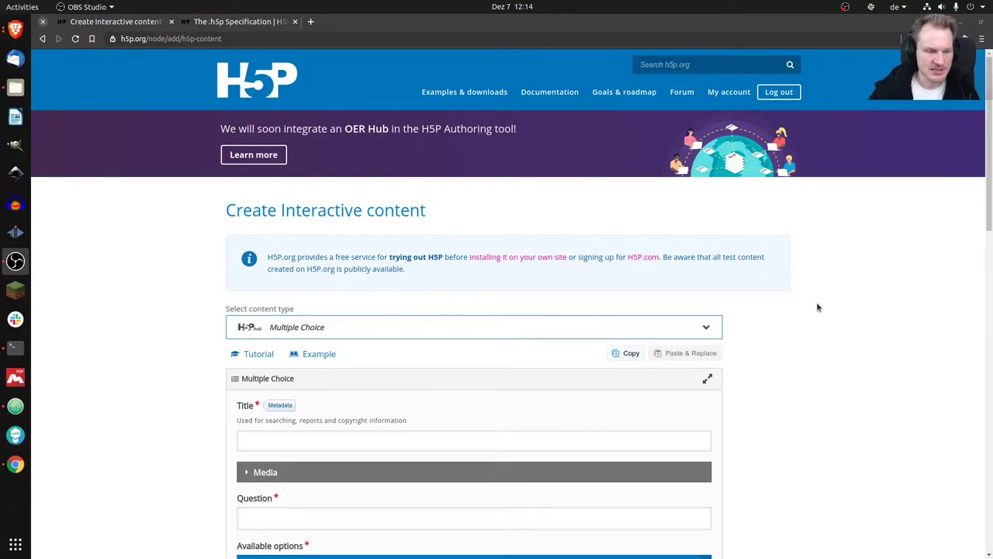
Step: Scroll down and expand the Media section of the Multiple Choice form
{"action": "left_click_drag", "start_coordinate": [988, 159], "coordinate": [977, 243]}
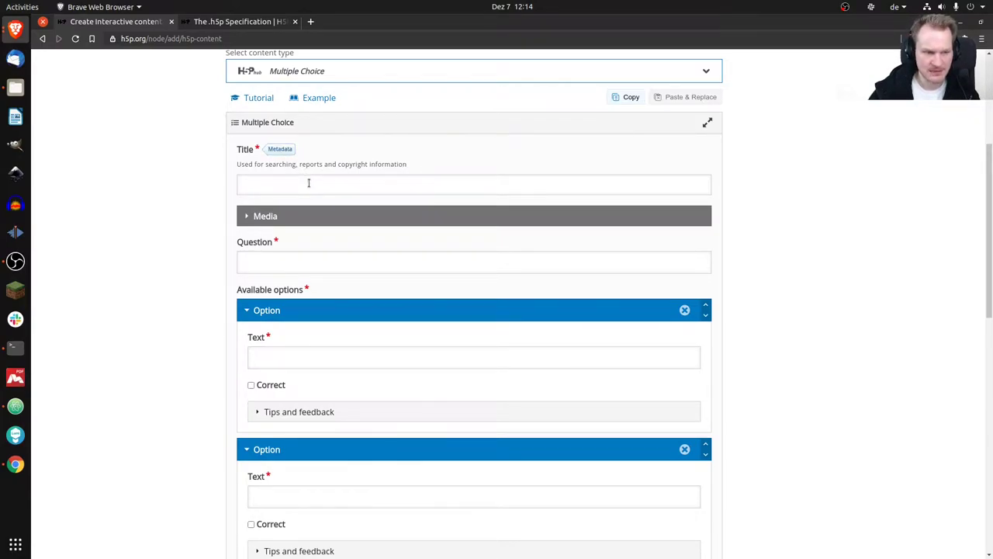
{"action": "left_click", "coordinate": [279, 217]}
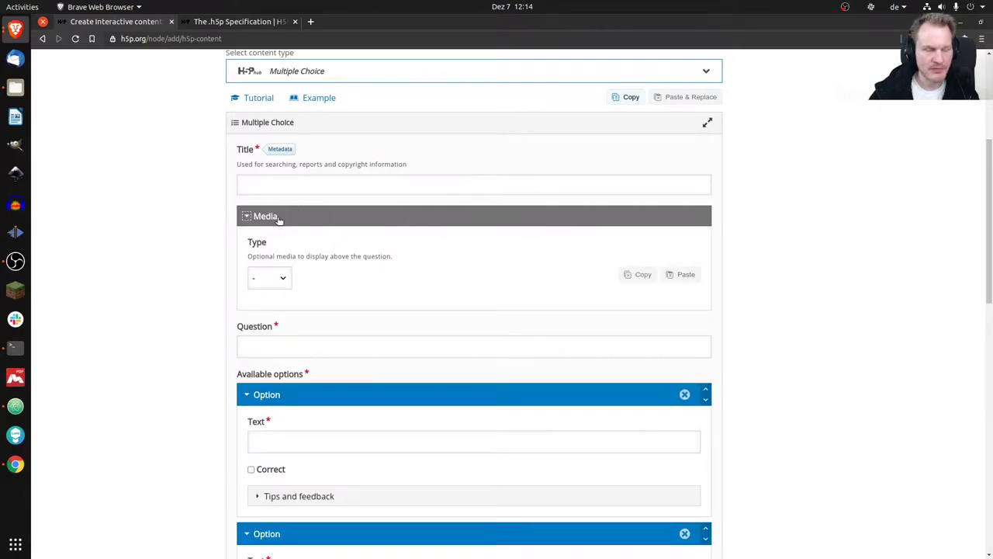
{"action": "left_click", "coordinate": [280, 217]}
{"action": "left_click", "coordinate": [279, 217]}
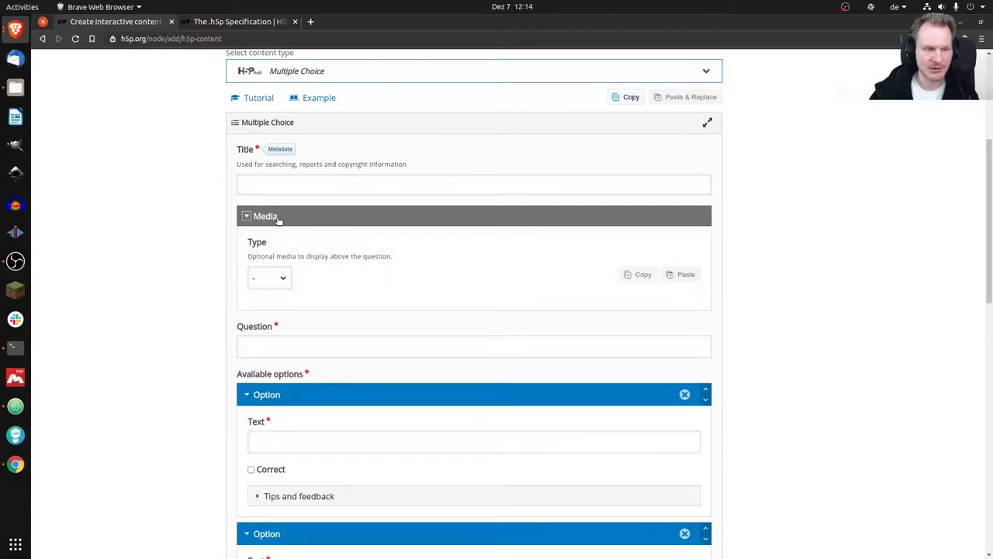
{"action": "left_click", "coordinate": [279, 218]}
{"action": "left_click", "coordinate": [279, 217]}
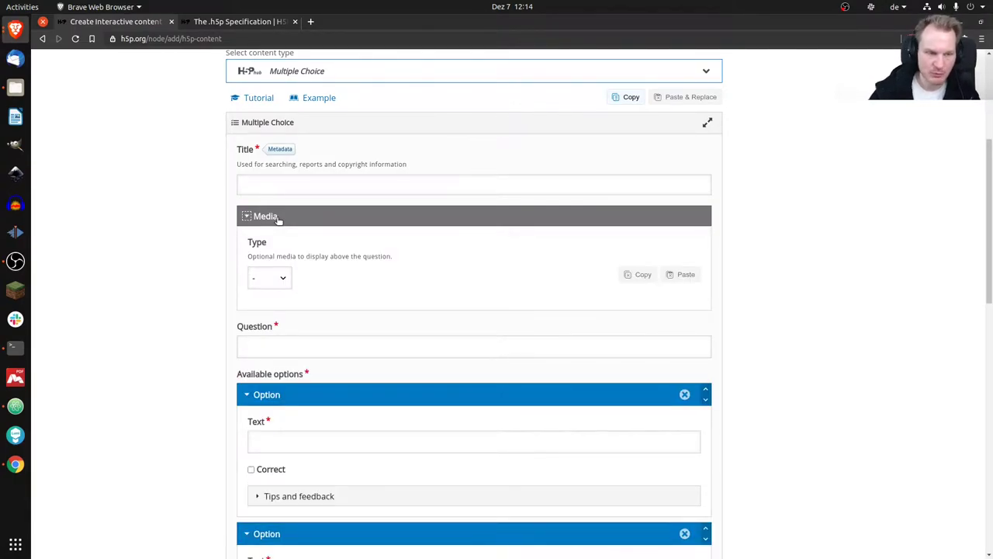
Step: View the Image/Video media type choices, then close the list leaving Type as '-'
{"action": "left_click", "coordinate": [285, 281]}
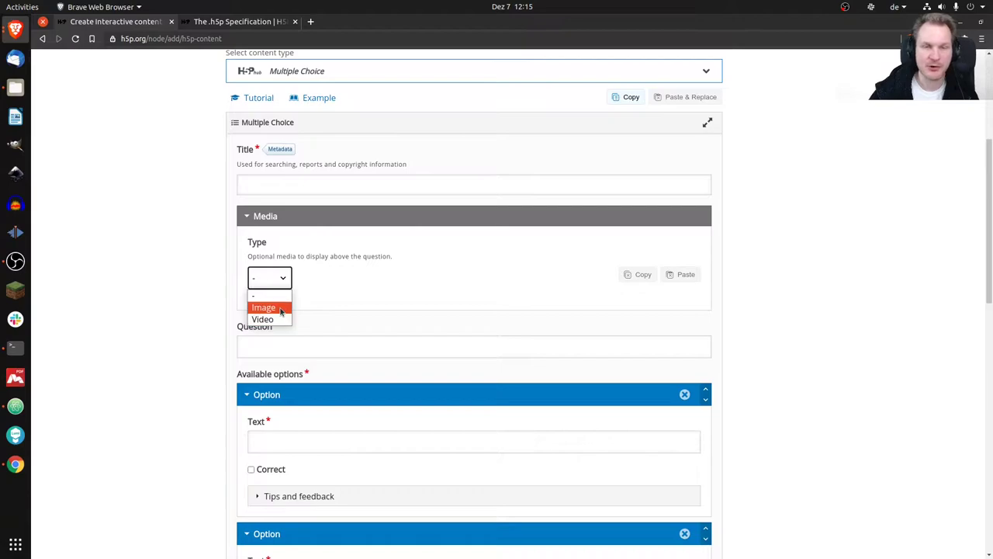
{"action": "left_click", "coordinate": [284, 281]}
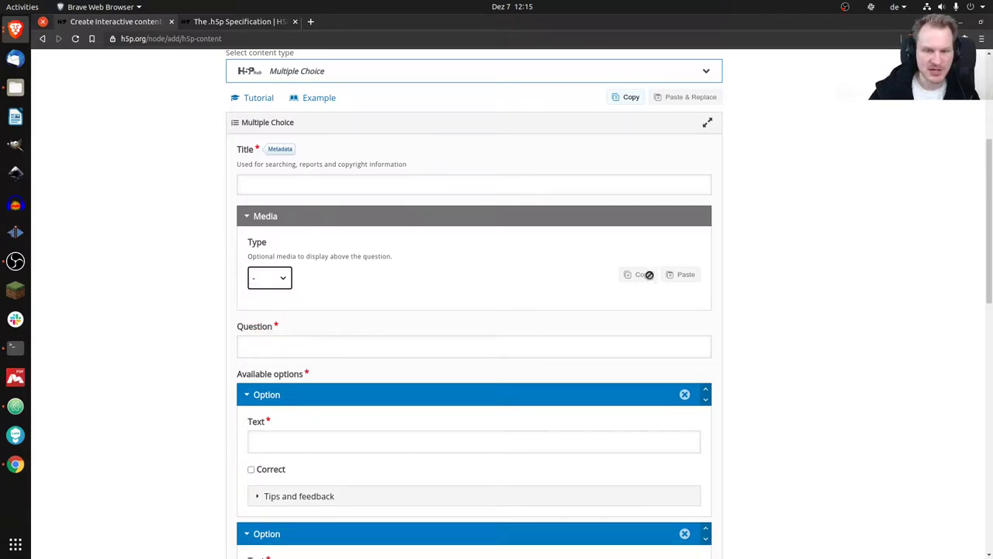
{"action": "scroll", "coordinate": [423, 248], "scroll_direction": "down", "scroll_amount": 1}
{"action": "scroll", "coordinate": [399, 225], "scroll_direction": "down", "scroll_amount": 2}
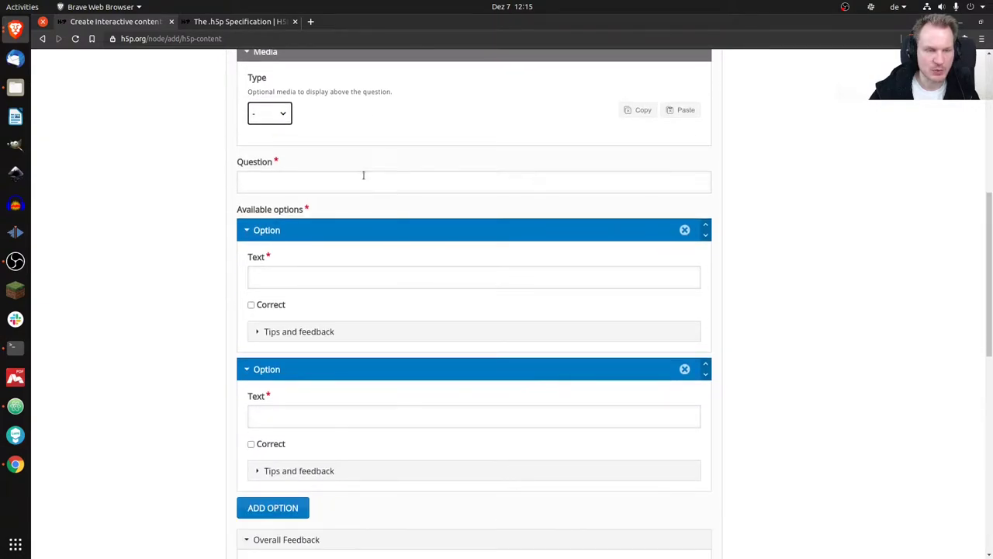
Step: Open the first answer option, tick and untick Correct, and scroll past Overall Feedback
{"action": "scroll", "coordinate": [390, 188], "scroll_direction": "down", "scroll_amount": 1}
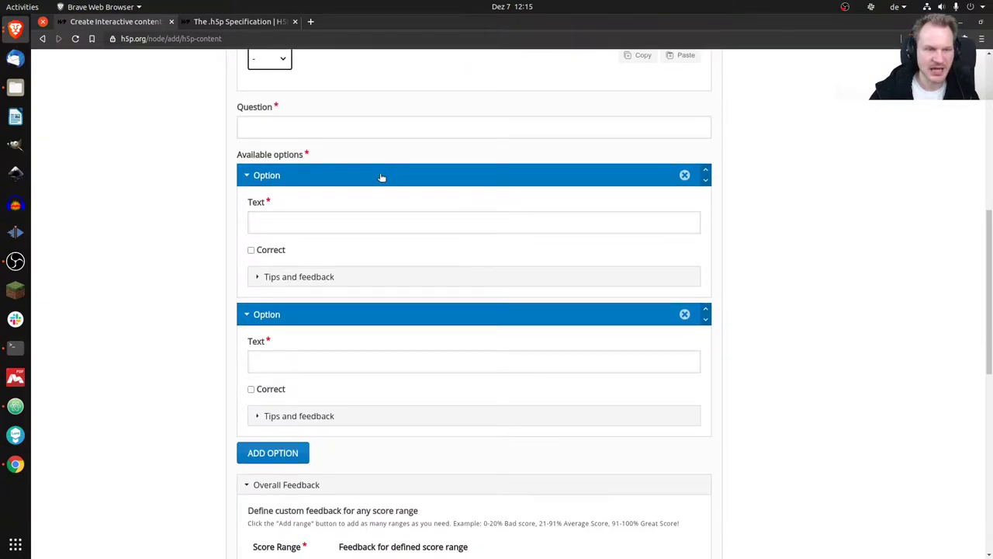
{"action": "left_click", "coordinate": [380, 178]}
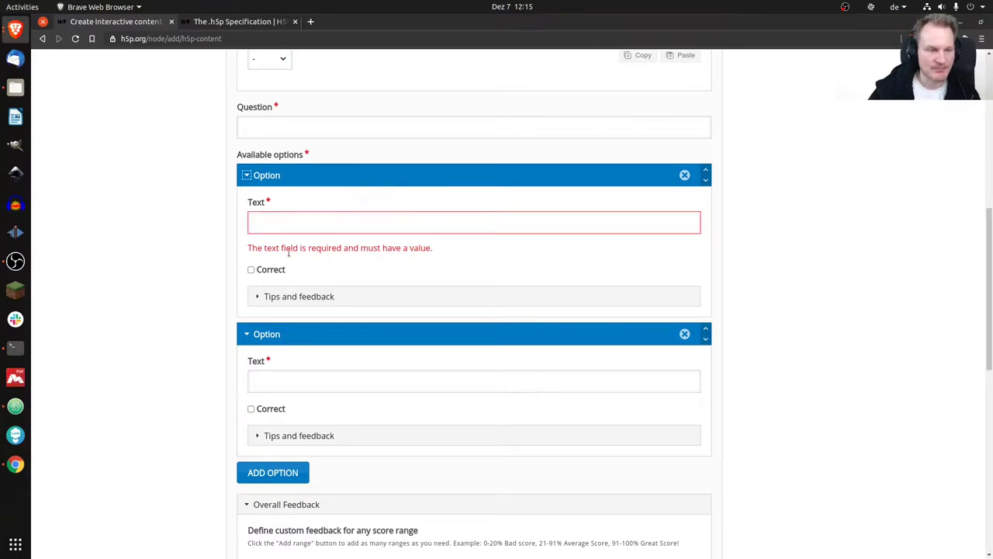
{"action": "left_click", "coordinate": [251, 270]}
{"action": "left_click", "coordinate": [251, 270]}
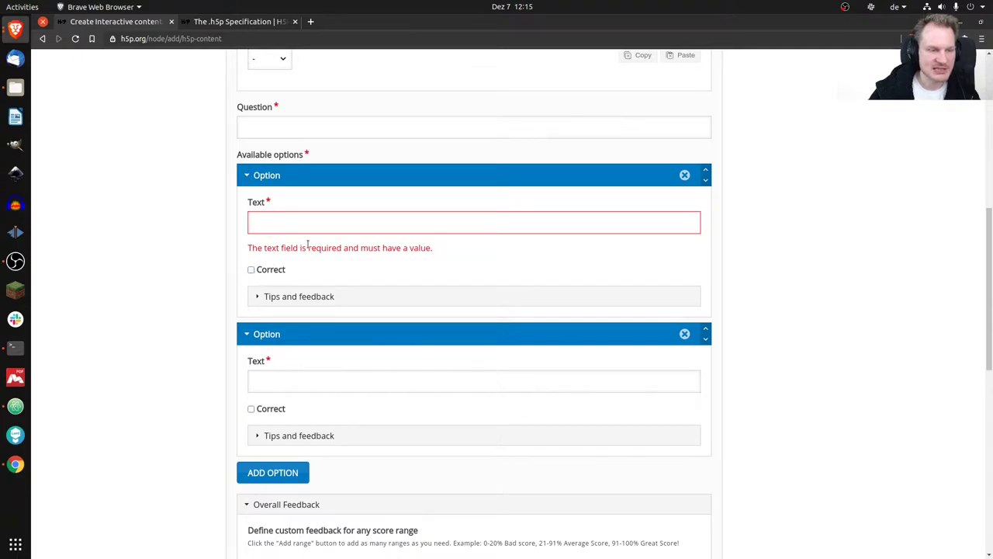
{"action": "left_click_drag", "start_coordinate": [371, 174], "coordinate": [362, 200]}
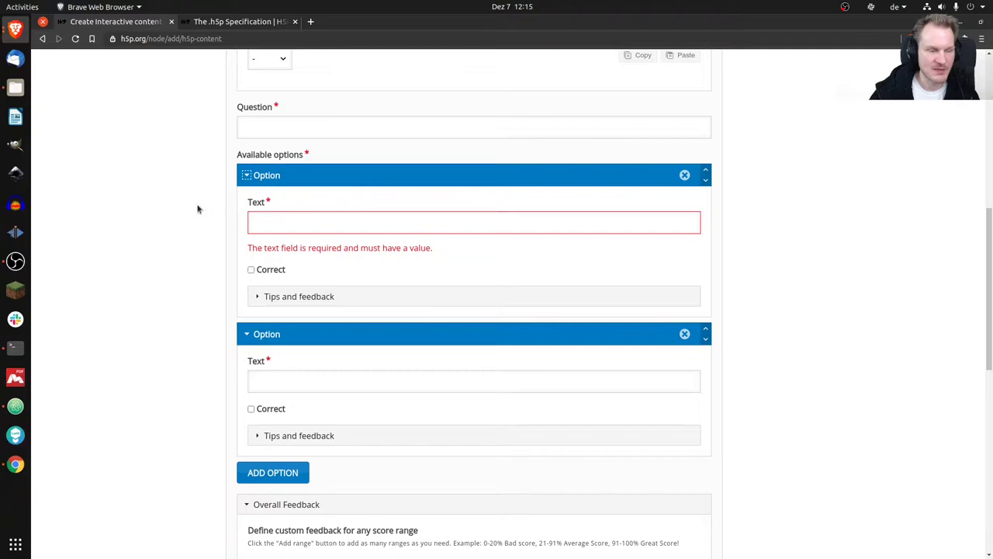
{"action": "scroll", "coordinate": [220, 169], "scroll_direction": "down", "scroll_amount": 2}
{"action": "scroll", "coordinate": [220, 169], "scroll_direction": "down", "scroll_amount": 2}
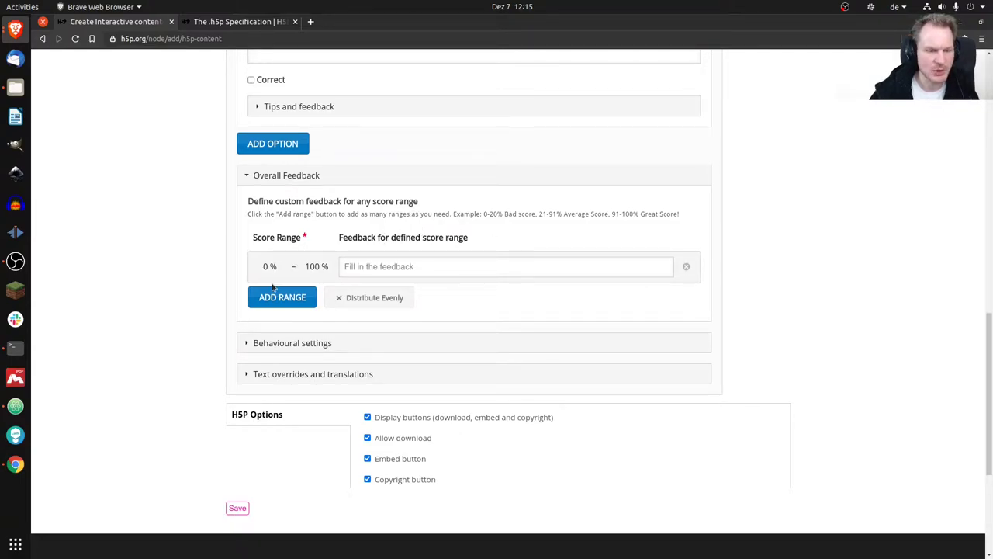
Step: Expand Behavioural settings, check the question type list keeping Automatic, then collapse it
{"action": "left_click", "coordinate": [317, 343]}
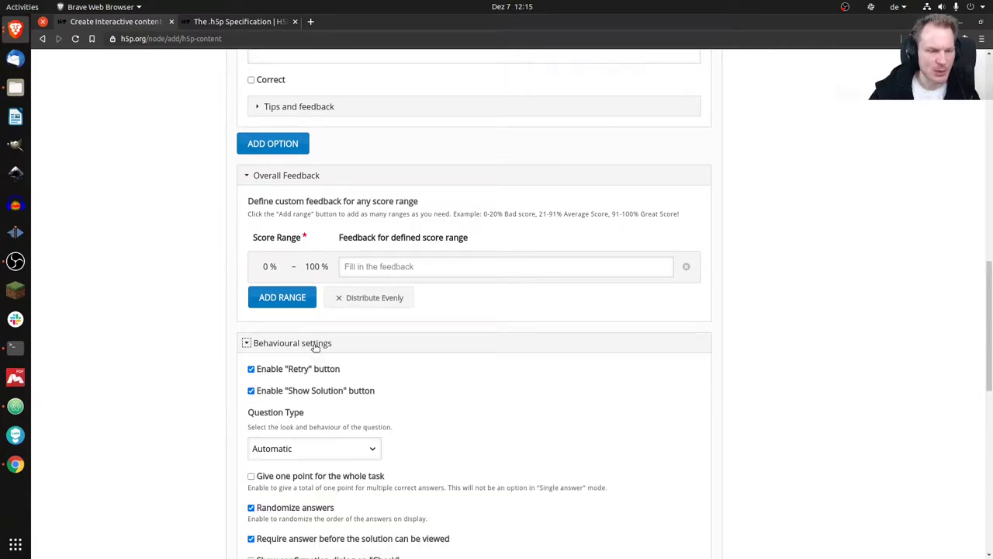
{"action": "scroll", "coordinate": [108, 310], "scroll_direction": "down", "scroll_amount": 5}
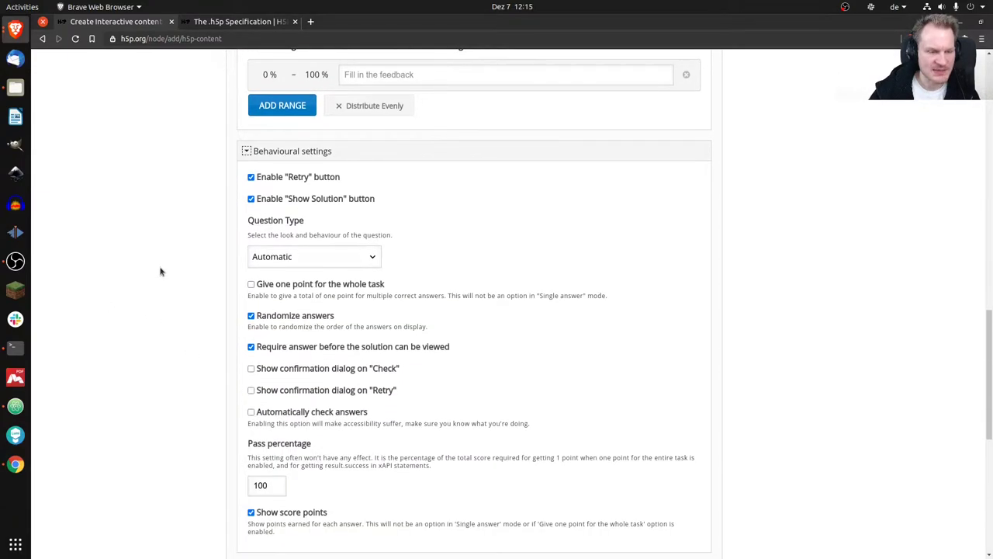
{"action": "left_click", "coordinate": [332, 261]}
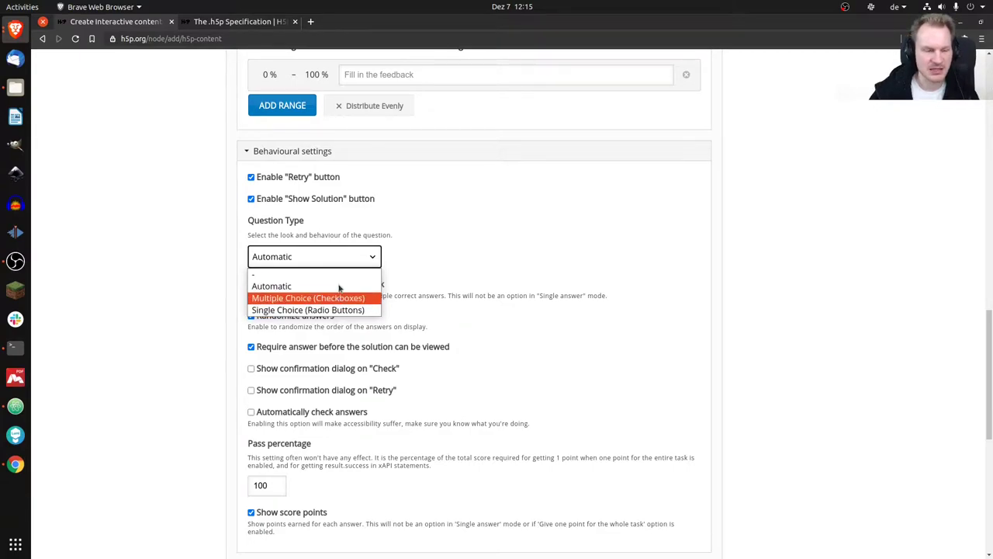
{"action": "left_click", "coordinate": [372, 257]}
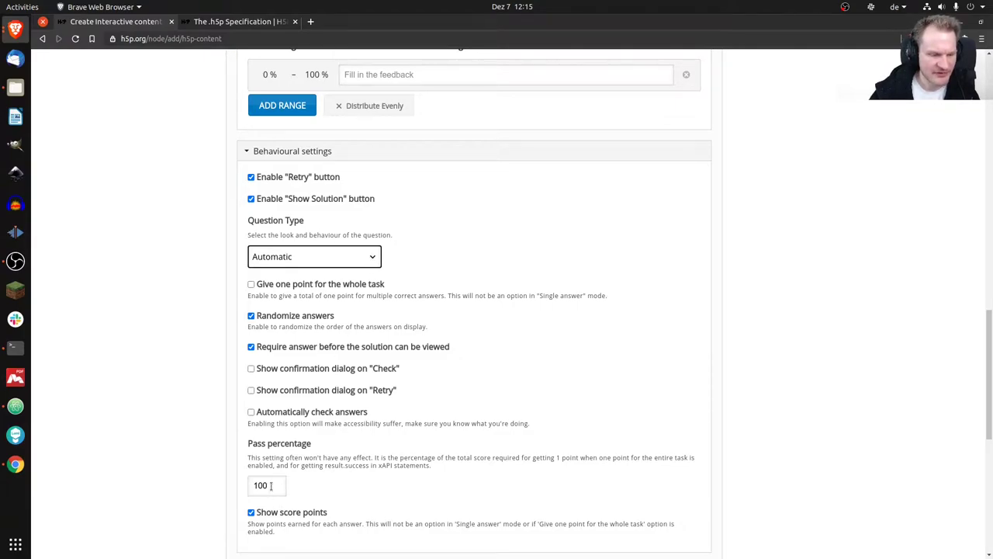
{"action": "left_click", "coordinate": [326, 153]}
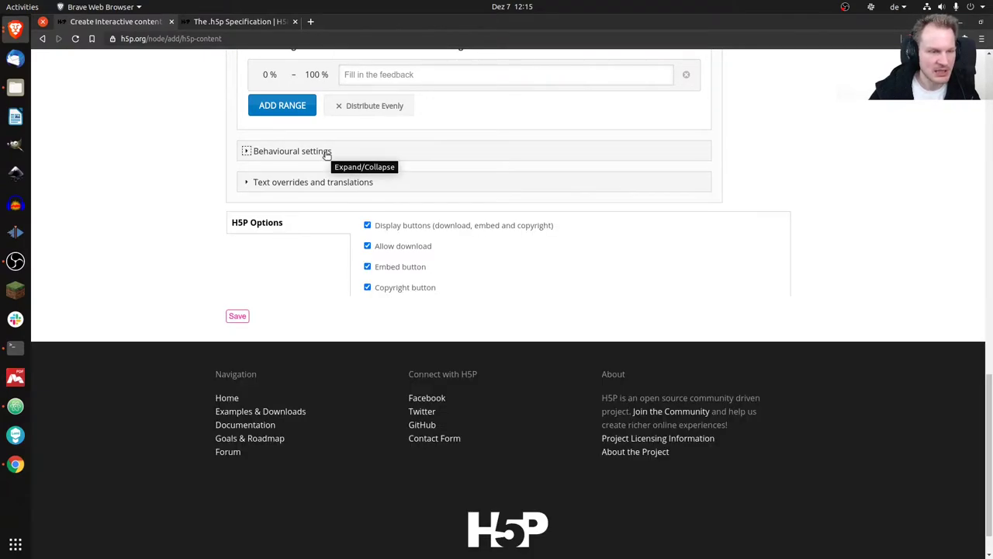
Step: Expand Text overrides and translations and its Multiple Choice overrides, then collapse the section
{"action": "left_click", "coordinate": [326, 183]}
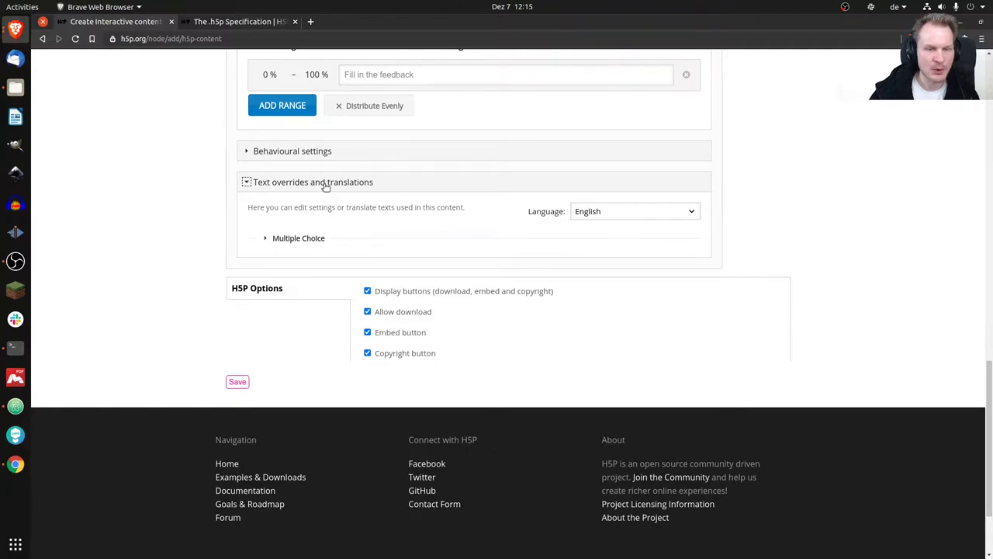
{"action": "left_click", "coordinate": [301, 239]}
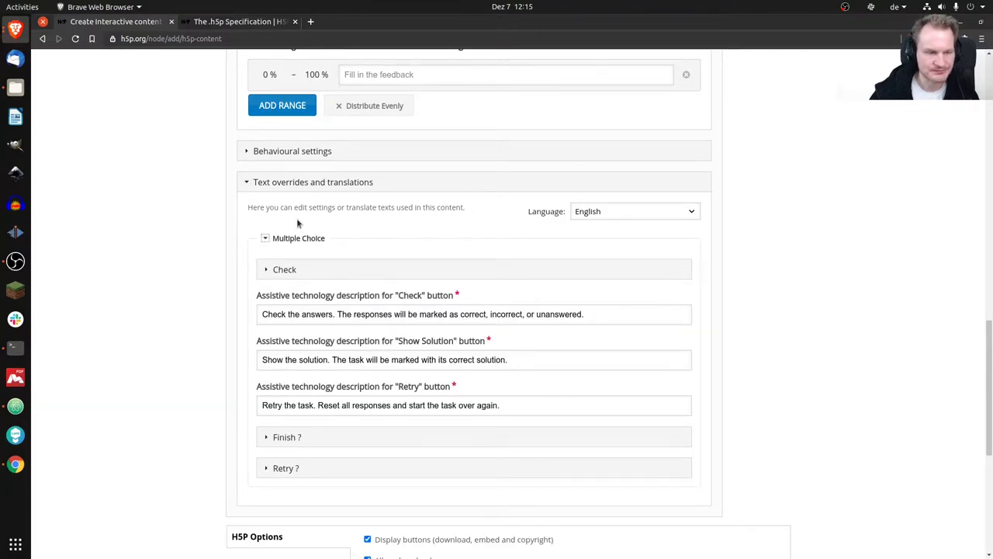
{"action": "left_click", "coordinate": [310, 186]}
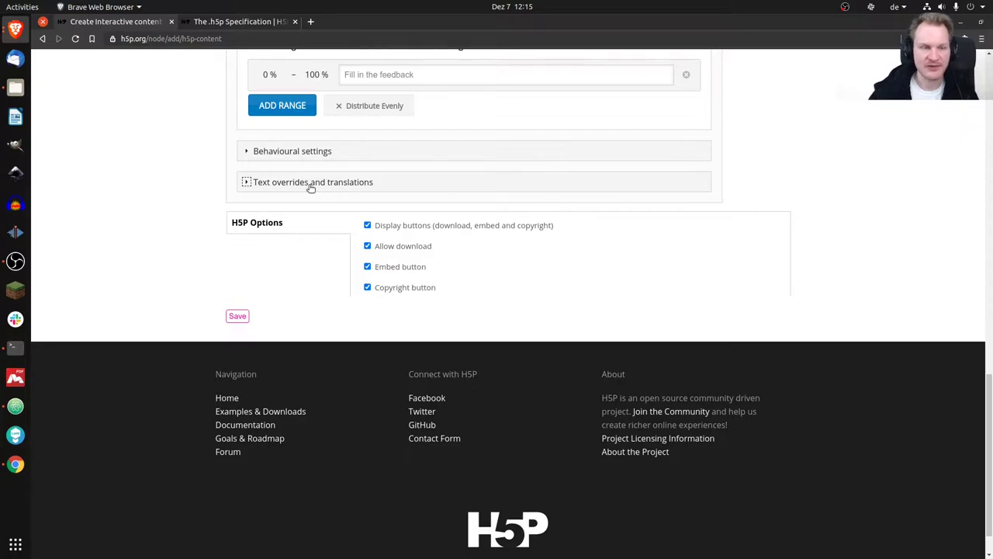
Step: Snap the H5P editor window to the left half beside the h5p-multi-choice GitHub window
{"action": "scroll", "coordinate": [189, 216], "scroll_direction": "up", "scroll_amount": 1}
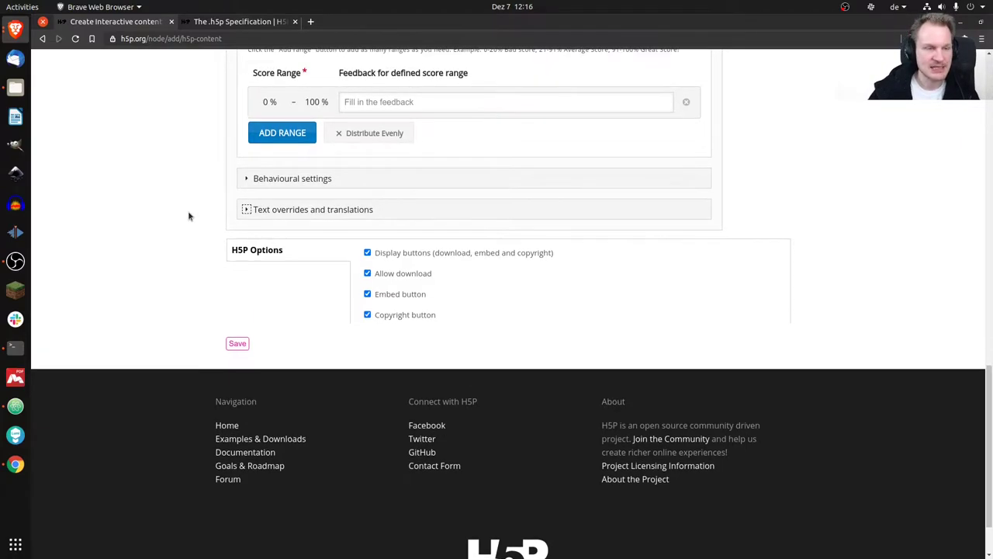
{"action": "scroll", "coordinate": [189, 216], "scroll_direction": "up", "scroll_amount": 5}
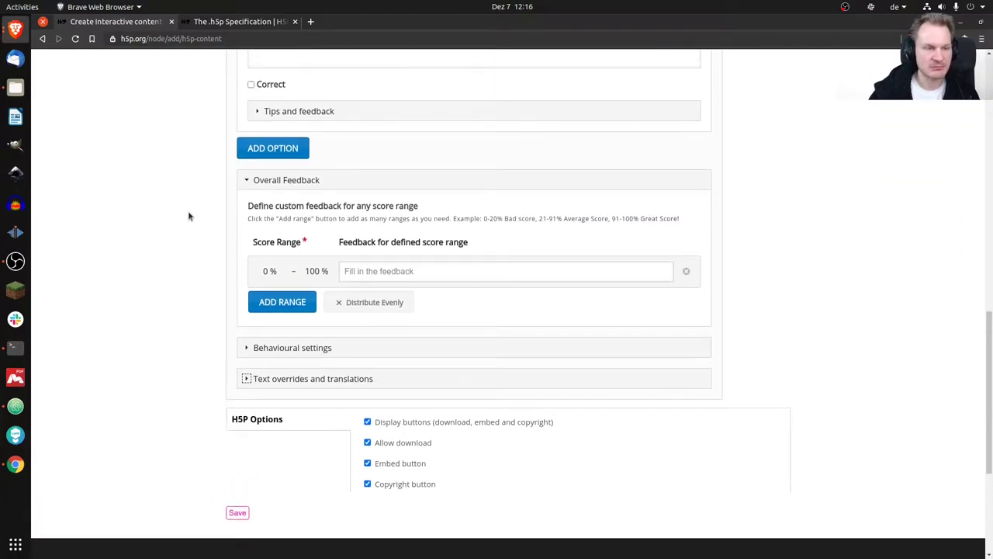
{"action": "scroll", "coordinate": [189, 216], "scroll_direction": "up", "scroll_amount": 1}
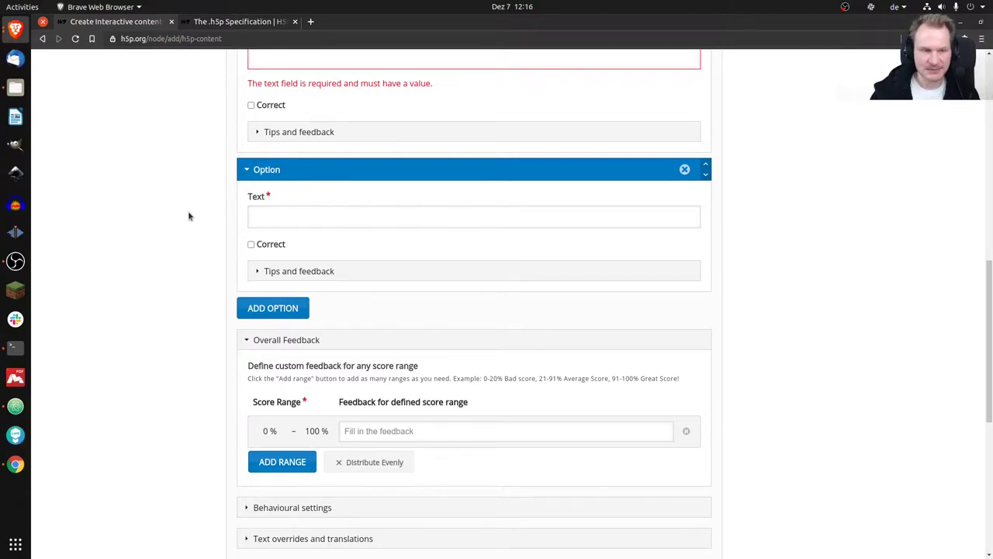
{"action": "key", "text": "super+Left"}
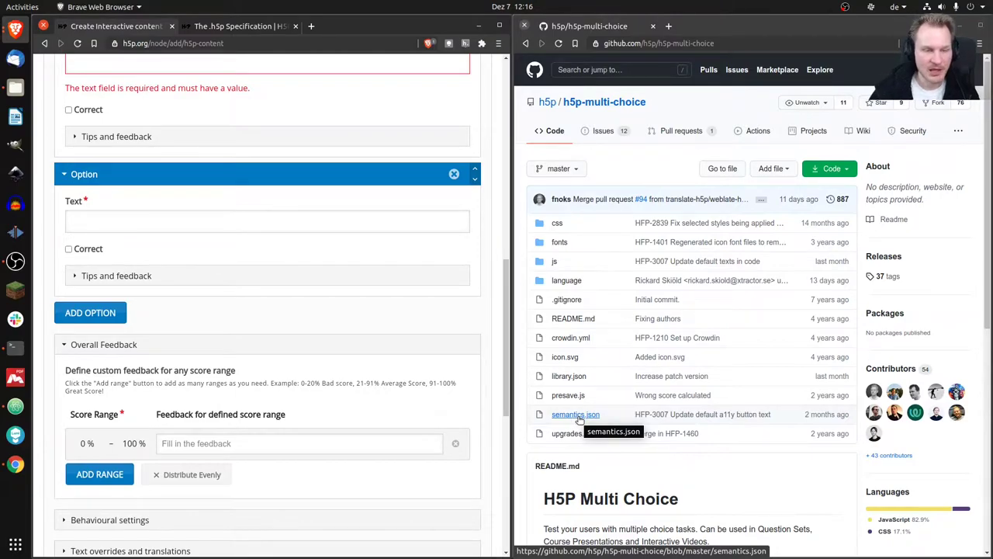
Step: Return the editor form to its top and open semantics.json in the GitHub file list
{"action": "left_click_drag", "start_coordinate": [502, 339], "coordinate": [504, 225]}
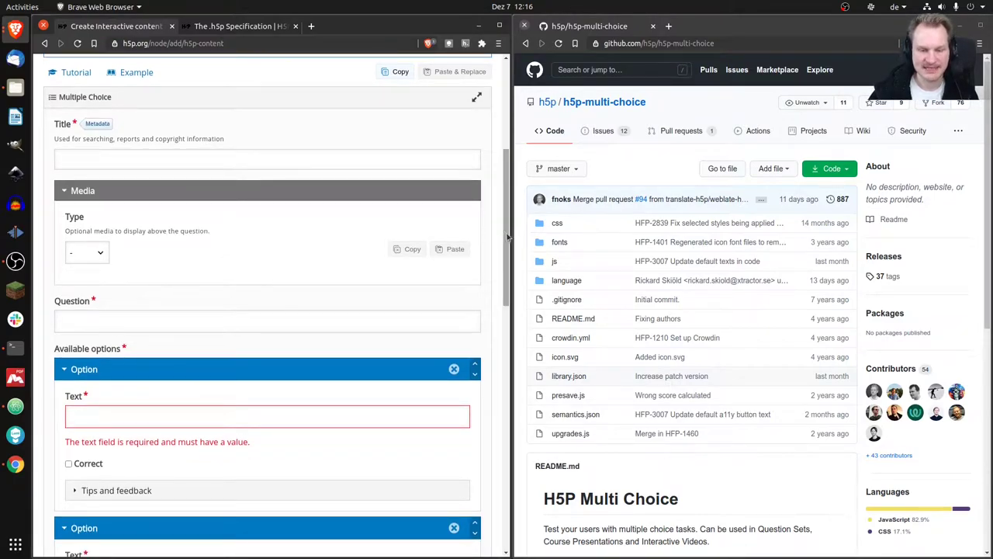
{"action": "left_click", "coordinate": [575, 414]}
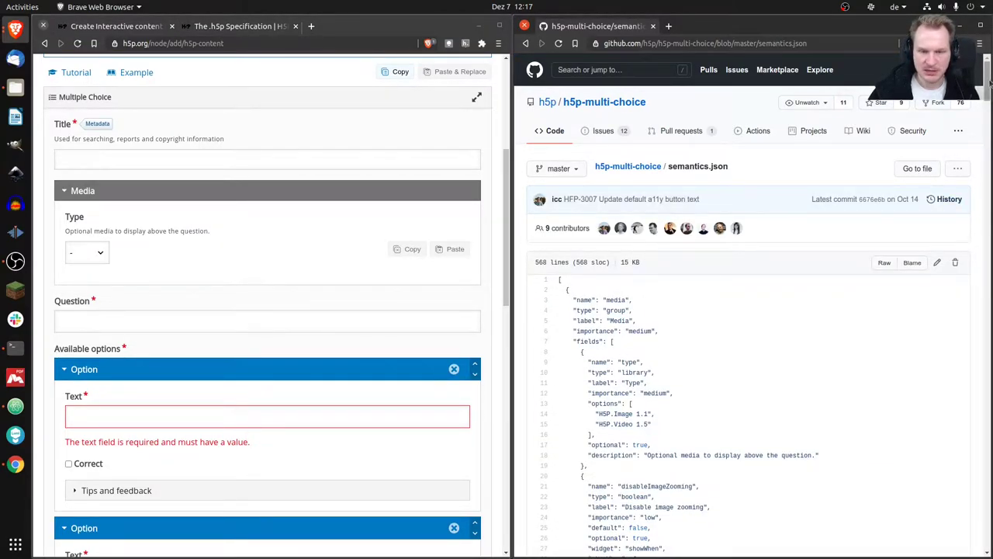
{"action": "left_click_drag", "start_coordinate": [987, 81], "coordinate": [987, 94]}
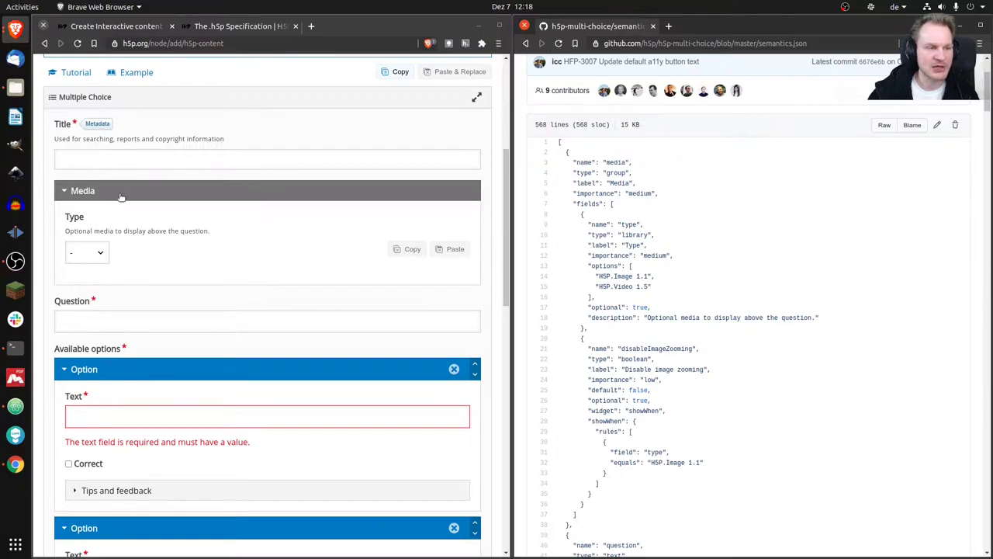
Step: Set the media Type to Image, then collapse and re-expand the Untitled Image group
{"action": "left_click", "coordinate": [103, 253]}
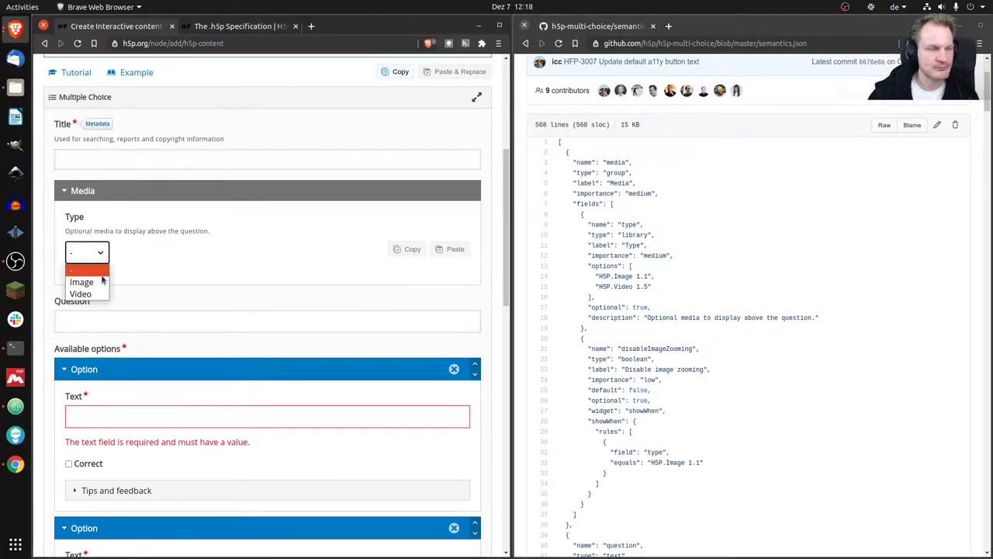
{"action": "left_click", "coordinate": [103, 284]}
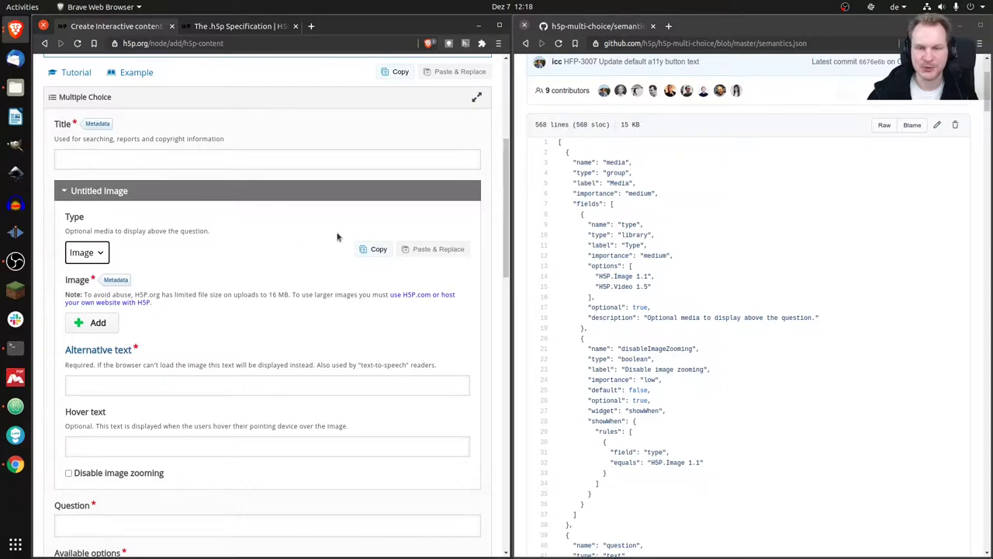
{"action": "left_click", "coordinate": [155, 193]}
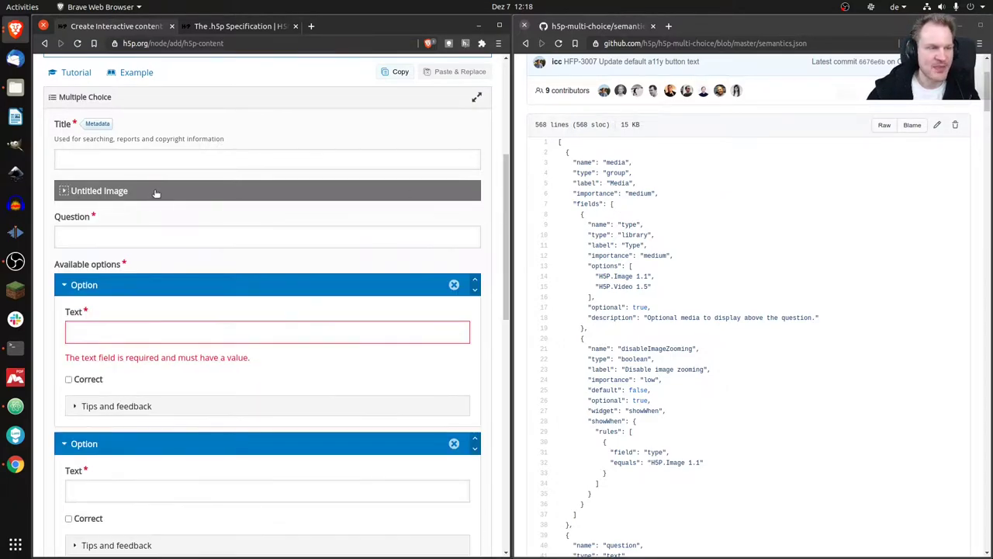
{"action": "left_click", "coordinate": [155, 194]}
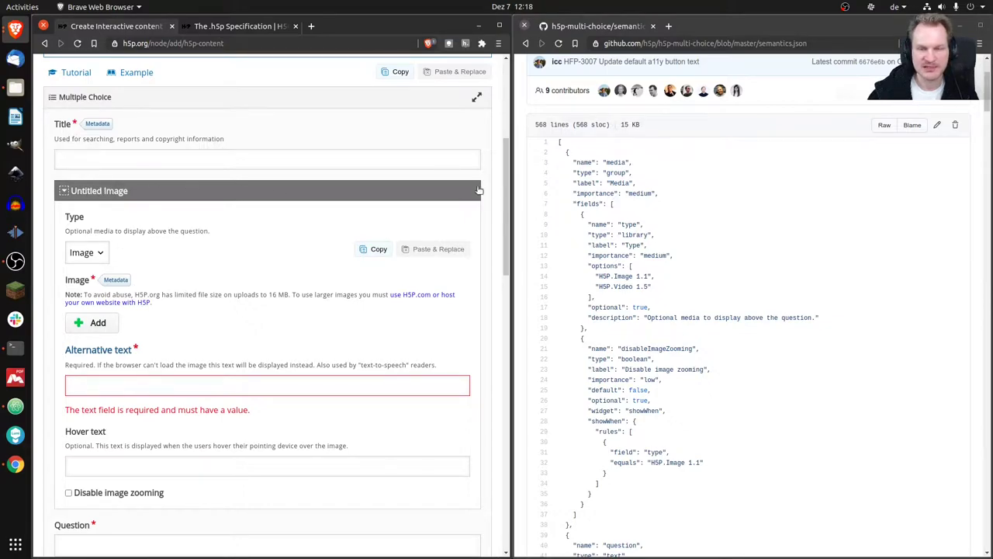
Step: Highlight 'Media' on line 5 of semantics.json, keep Image, and tick Disable image zooming
{"action": "double_click", "coordinate": [617, 183]}
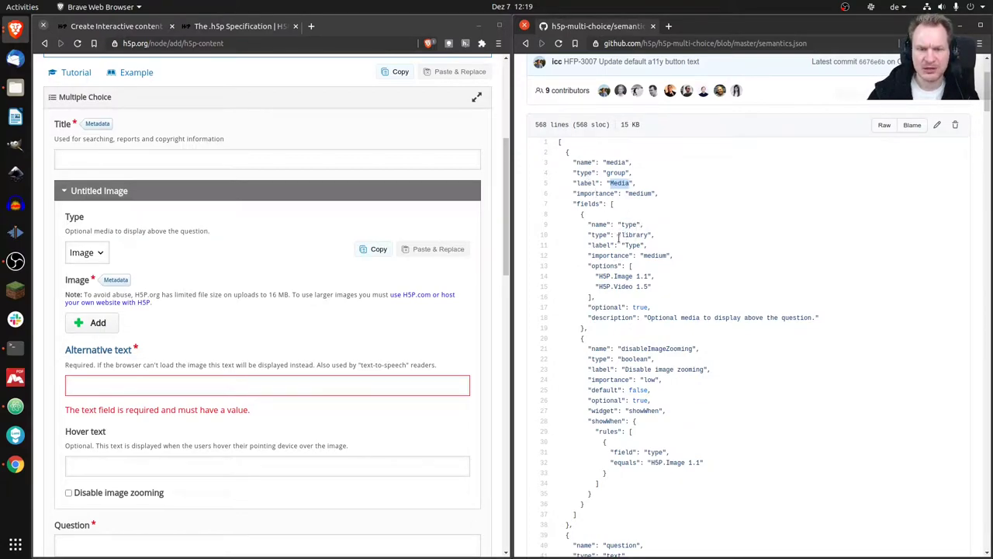
{"action": "left_click", "coordinate": [102, 255]}
{"action": "left_click", "coordinate": [104, 258]}
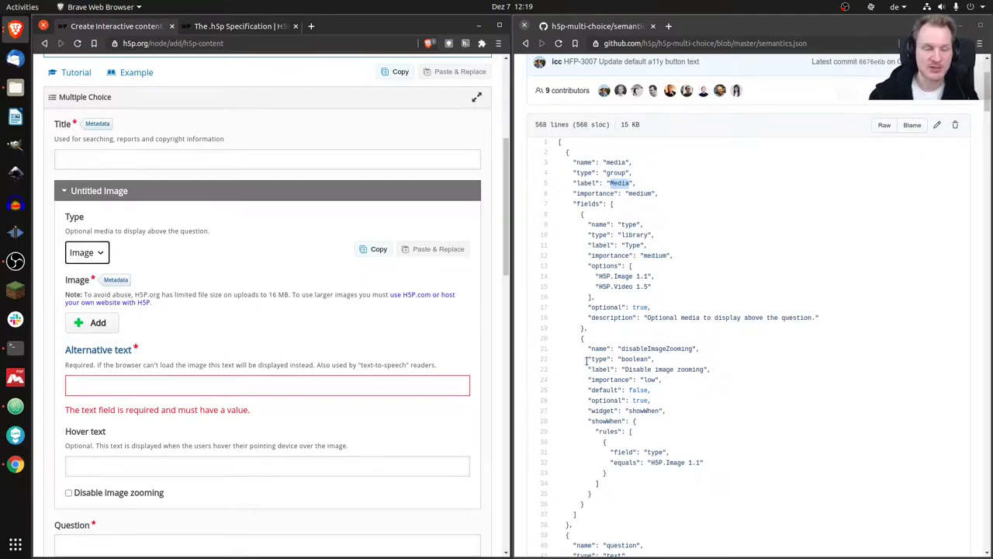
{"action": "left_click", "coordinate": [69, 493]}
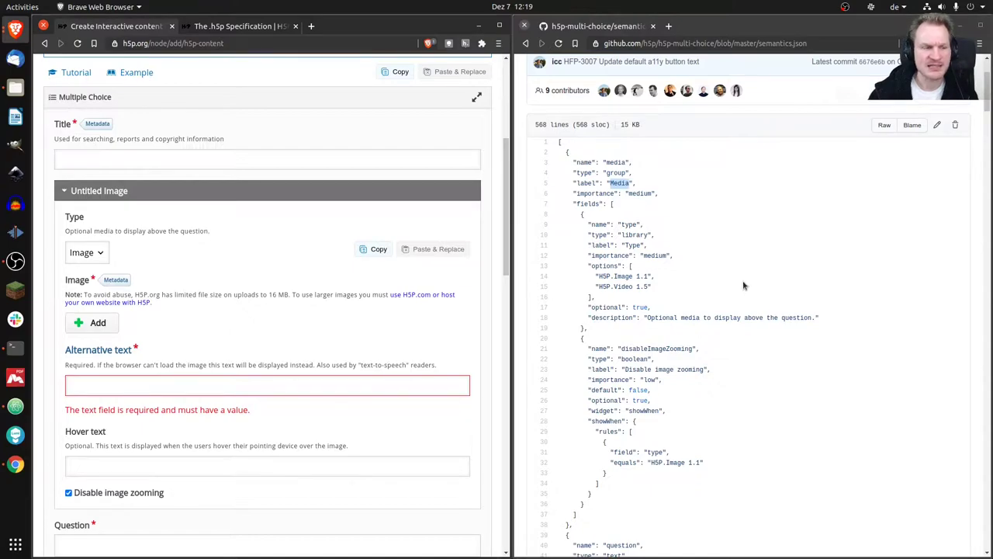
Step: Select 'Type' on line 11 of semantics.json and show the editor's Image/Video type choices
{"action": "left_click_drag", "start_coordinate": [625, 245], "coordinate": [644, 246]}
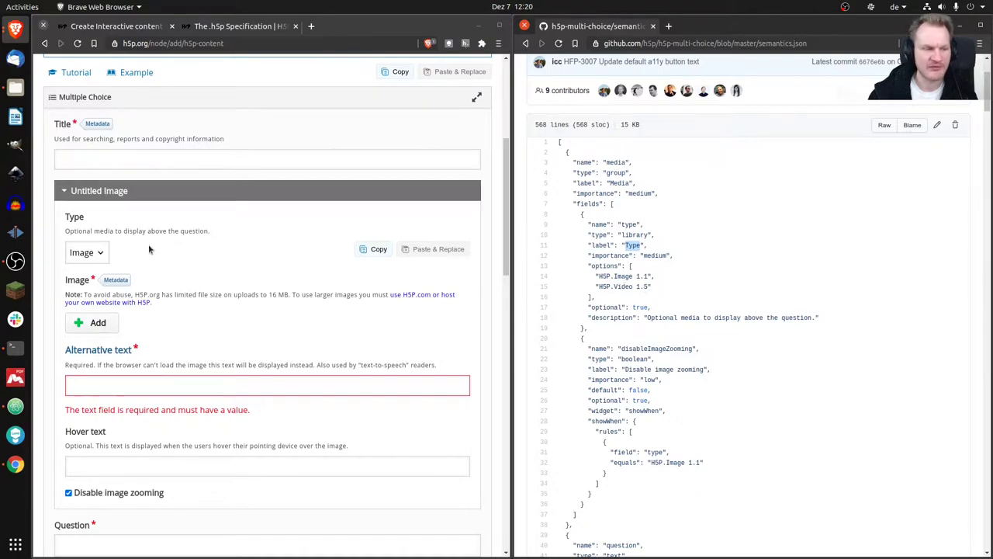
{"action": "left_click", "coordinate": [92, 253]}
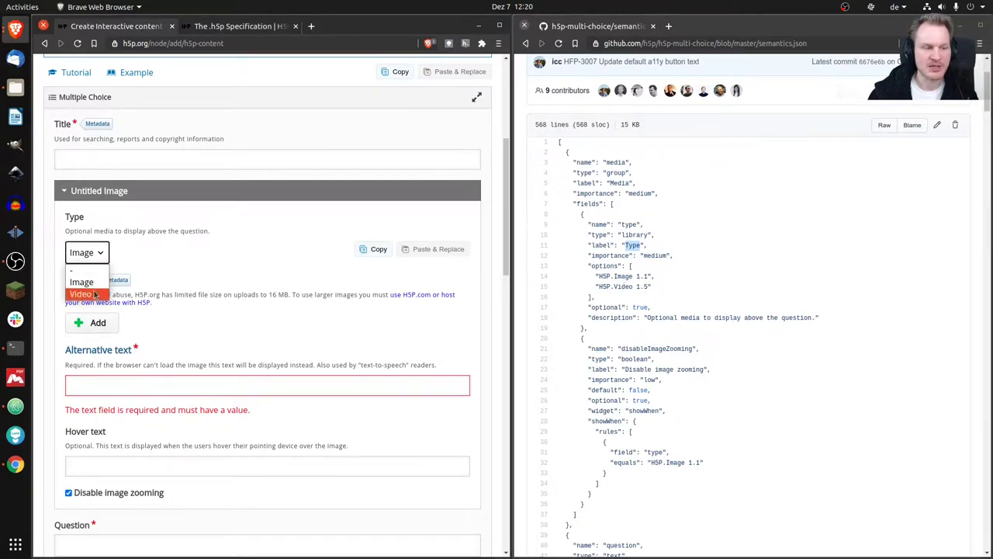